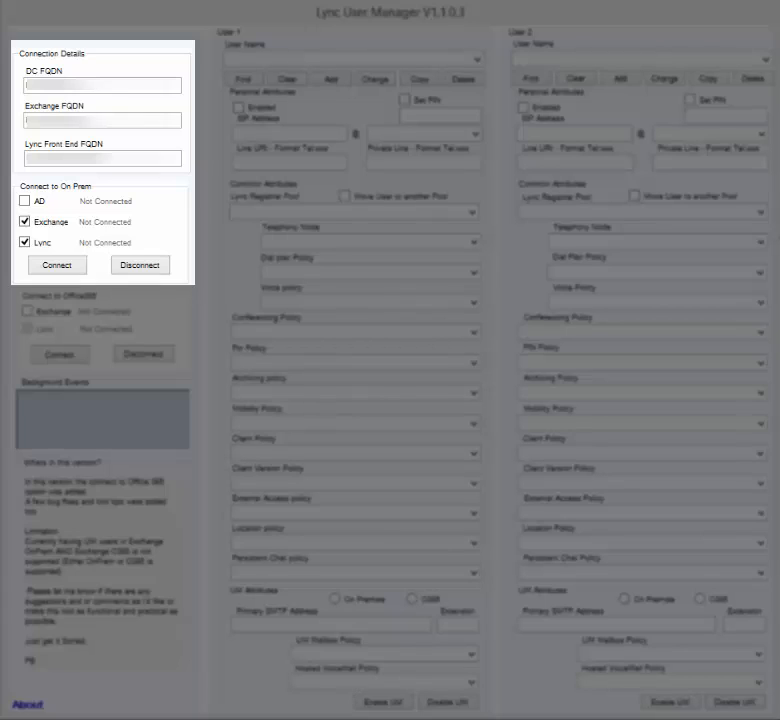
# - Connect to on-premises Exchange and Lync using the admin account's user name and password
pyautogui.click(49, 266)
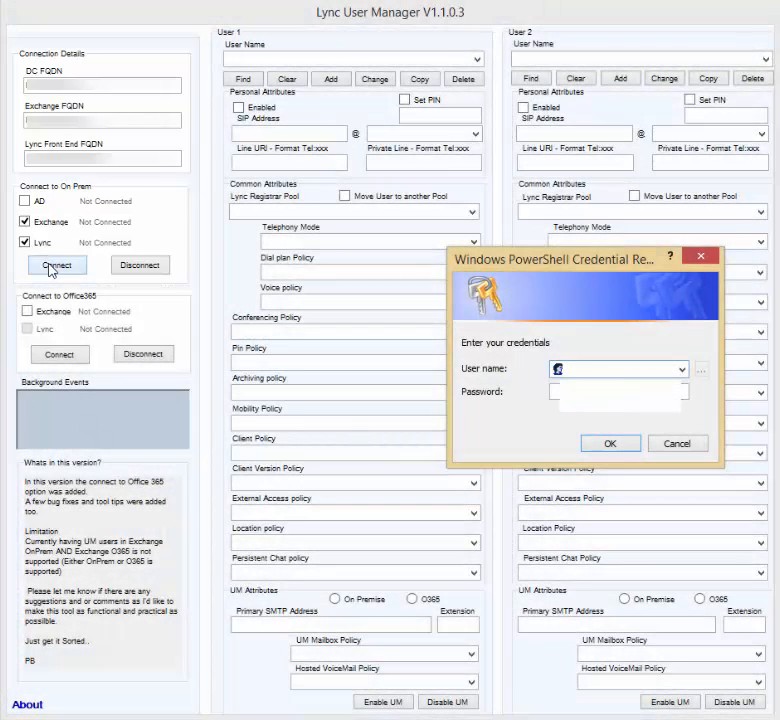
pyautogui.write('admin.p')
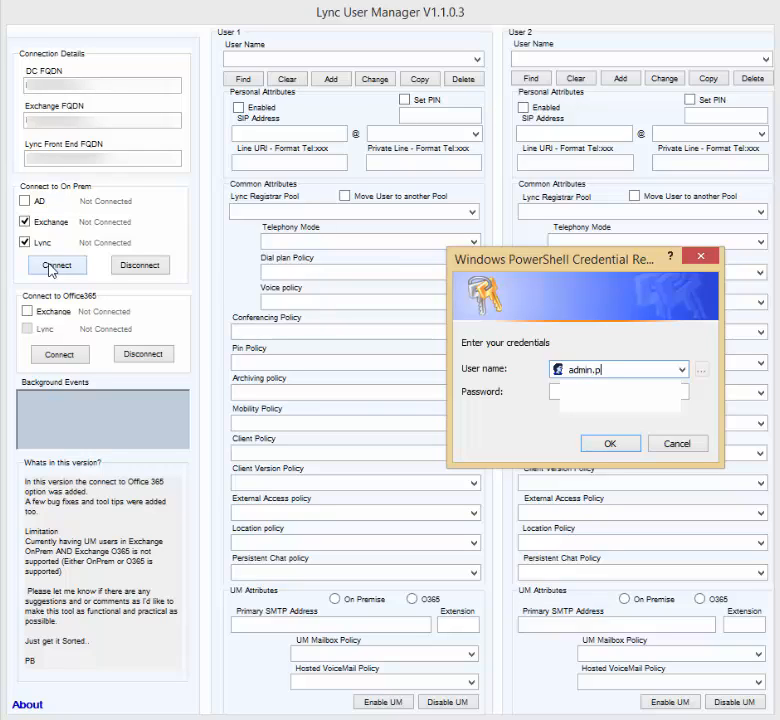
pyautogui.write('aul')
pyautogui.press('Tab')
pyautogui.write('••')
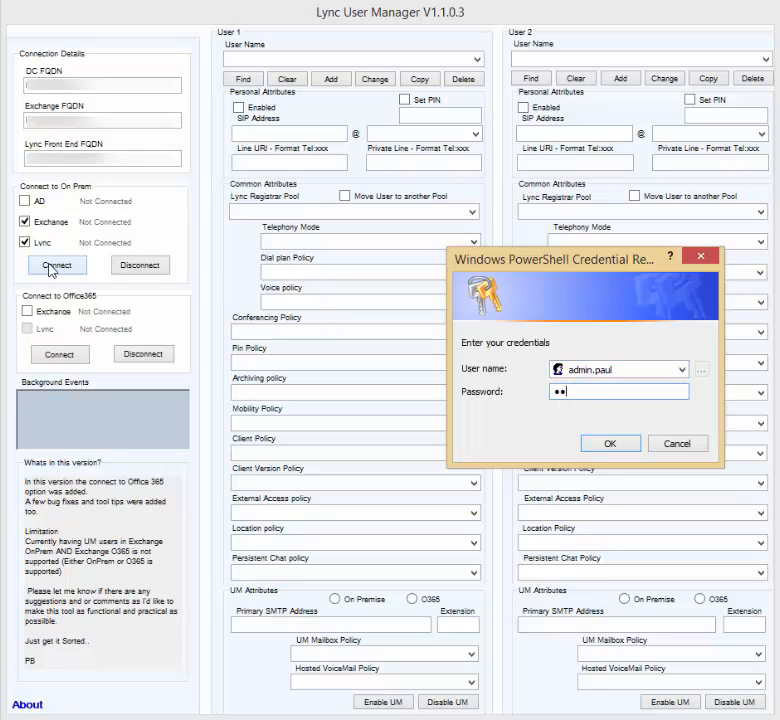
pyautogui.write('•••••••')
pyautogui.press('Return')
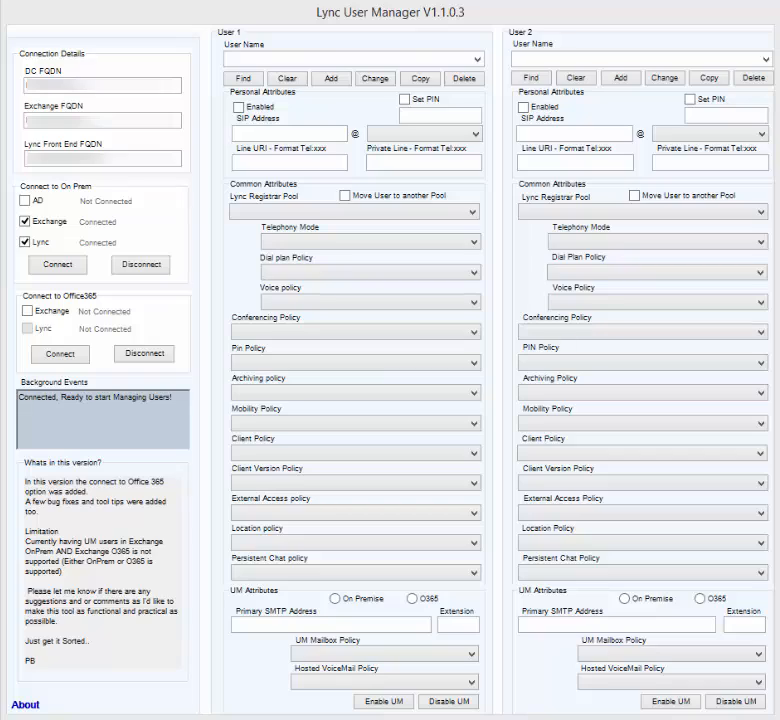
# - Find the user by name in User 1, showing Enterprise Voice on pool LXLLS2013FE.lexel.local and UM extension 1007
pyautogui.click(329, 59)
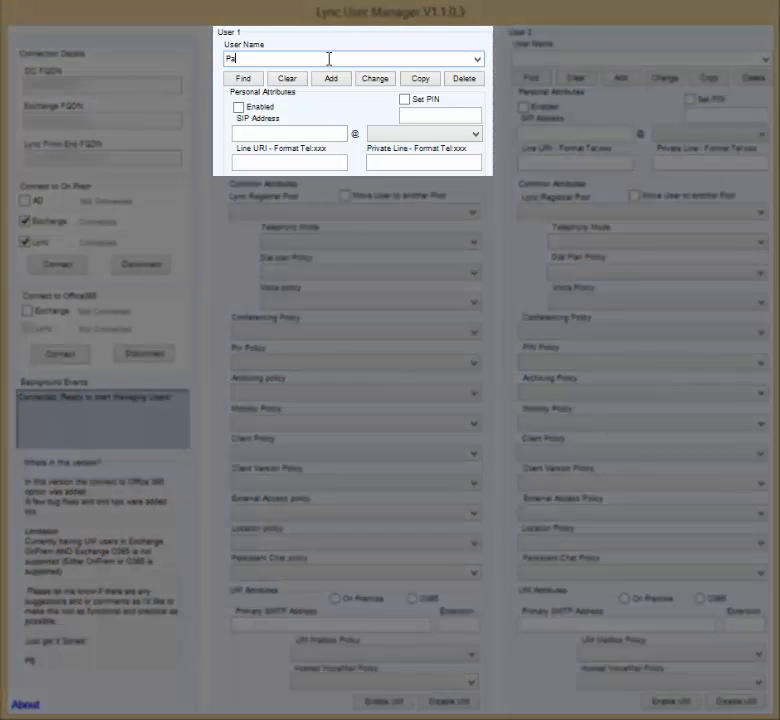
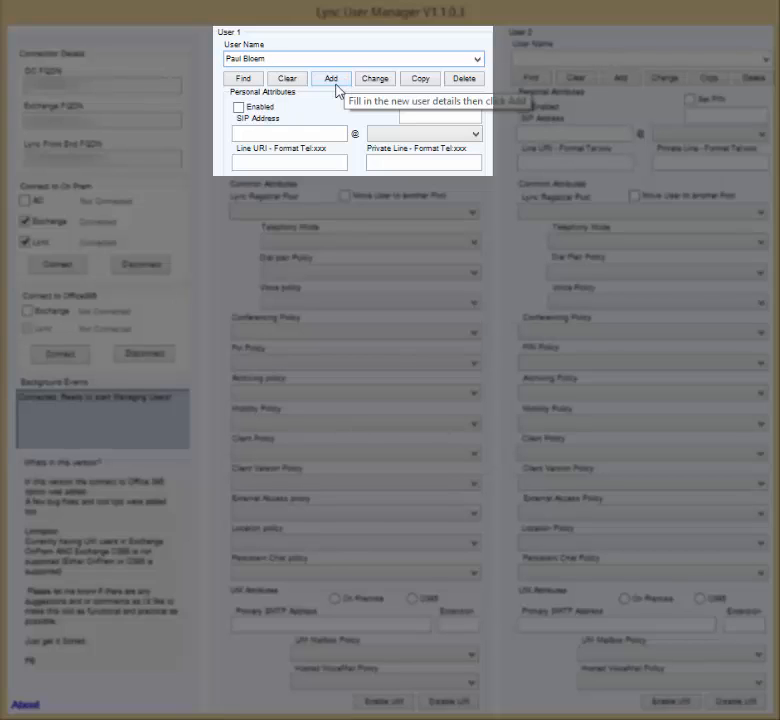
pyautogui.click(336, 85)
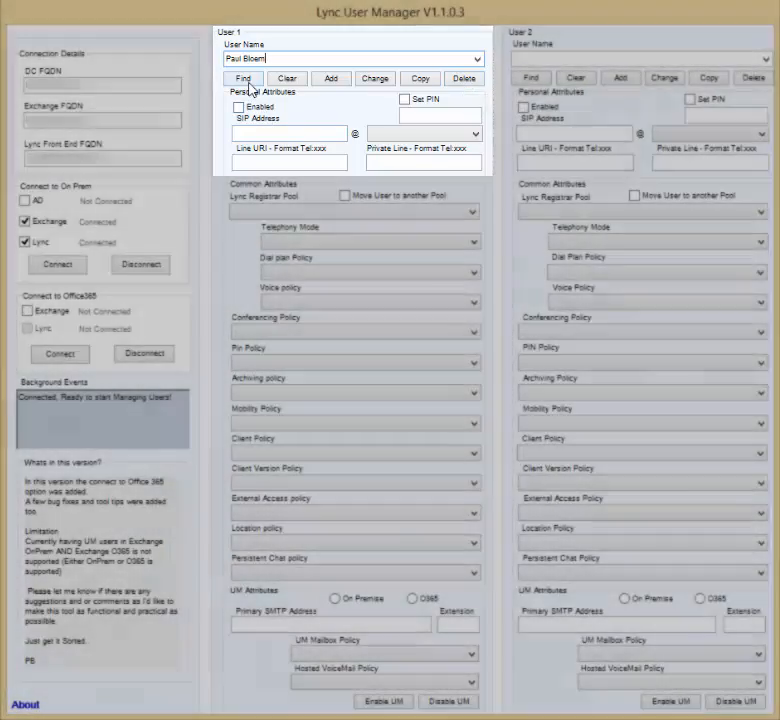
pyautogui.click(250, 80)
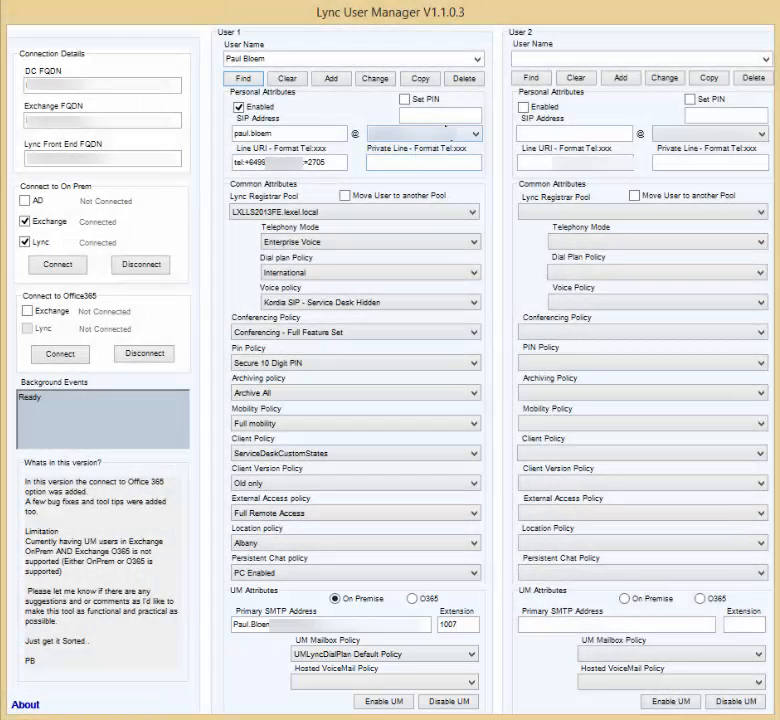
# - Enable Set PIN, commit a new PIN for the User 1 user, and reload their settings
pyautogui.click(404, 99)
pyautogui.click(420, 115)
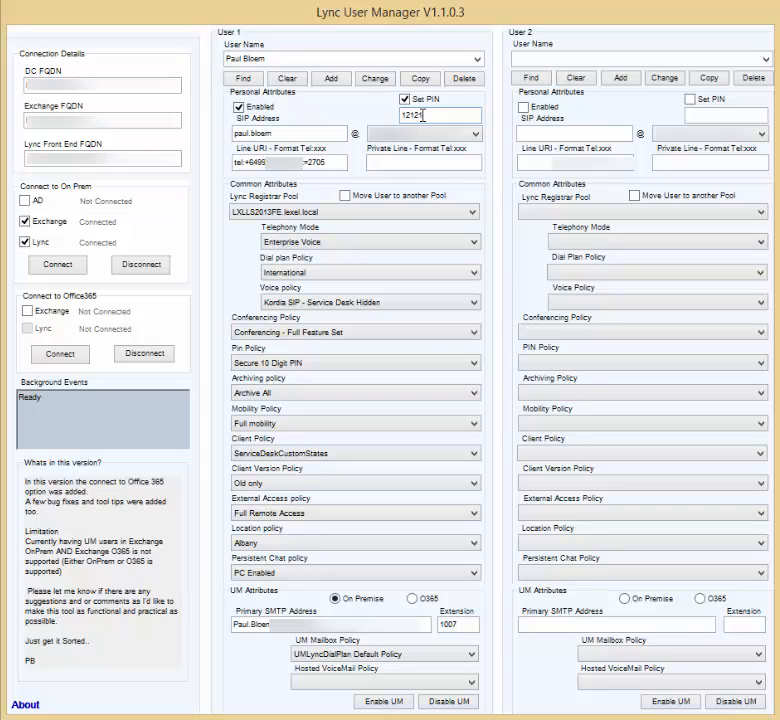
pyautogui.click(375, 80)
pyautogui.click(243, 79)
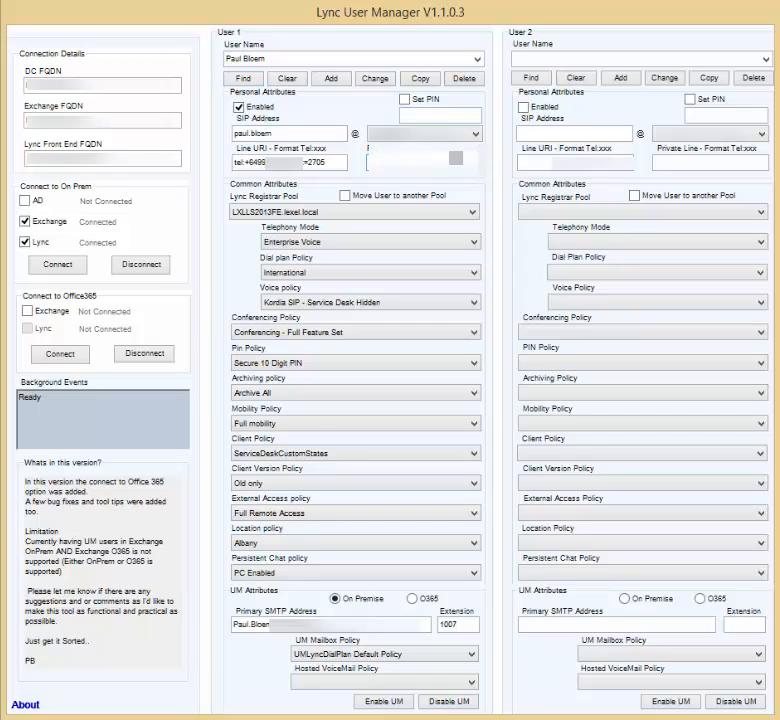
# - Choose the SIP domain, trim the line URI, and enter a private line number for User 1
pyautogui.click(472, 134)
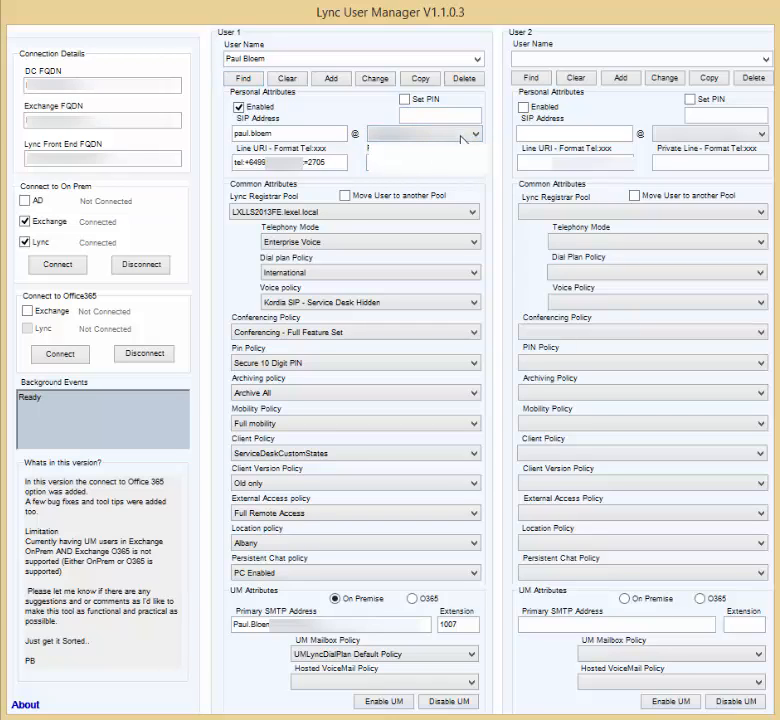
pyautogui.click(392, 158)
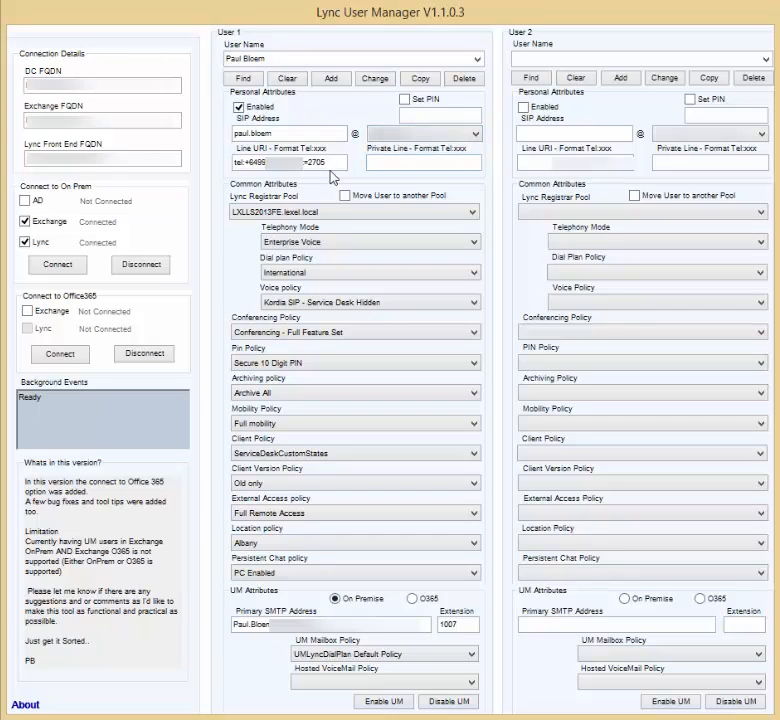
pyautogui.press('BackSpace')
pyautogui.press('BackSpace')
pyautogui.press('BackSpace')
pyautogui.press('BackSpace')
pyautogui.press('BackSpace')
pyautogui.press('BackSpace')
pyautogui.press('BackSpace')
pyautogui.press('BackSpace')
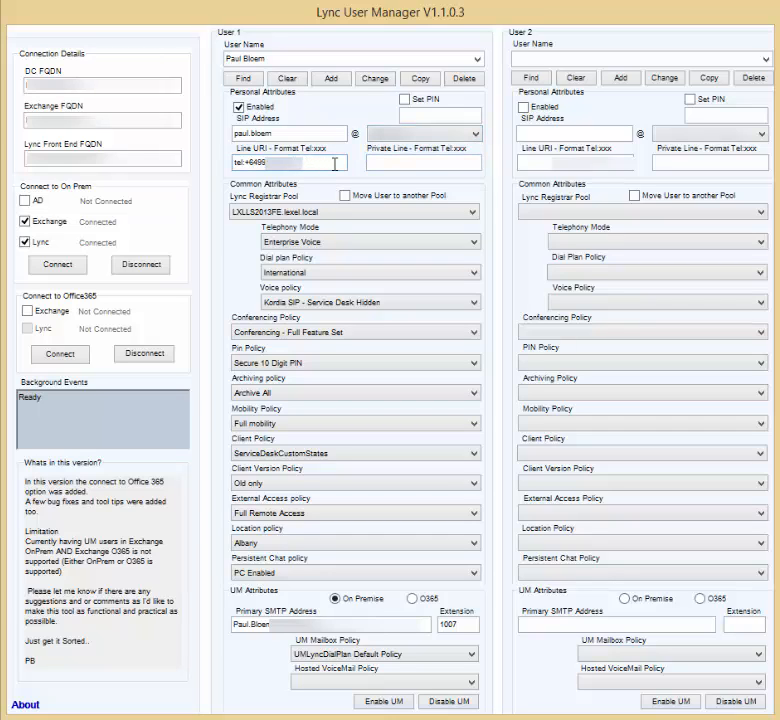
pyautogui.click(402, 168)
pyautogui.write('tel:+64111111111111111')
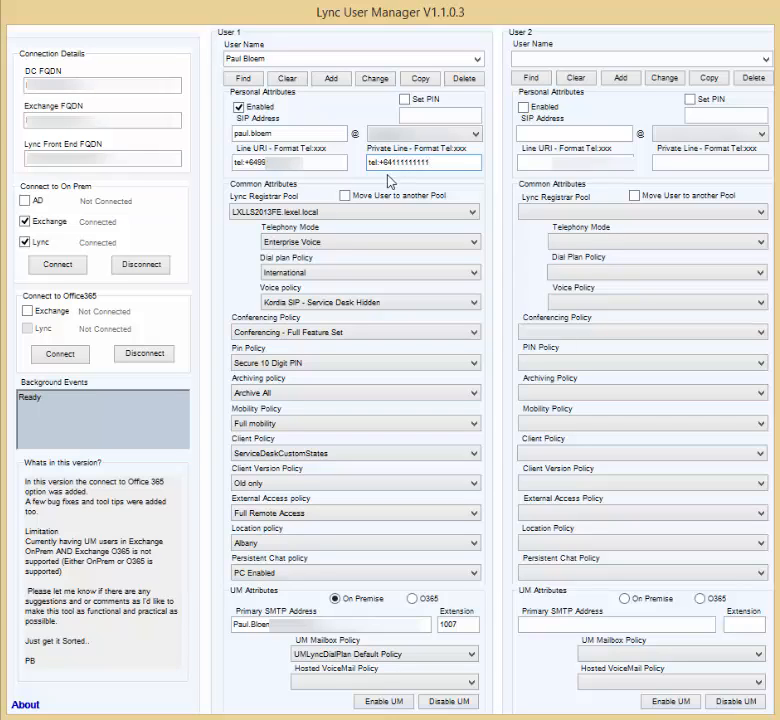
# - Apply National only dial plan, Unsecure Easy PIN, PhotoControl client and No PC policies, then reload to verify
pyautogui.click(319, 272)
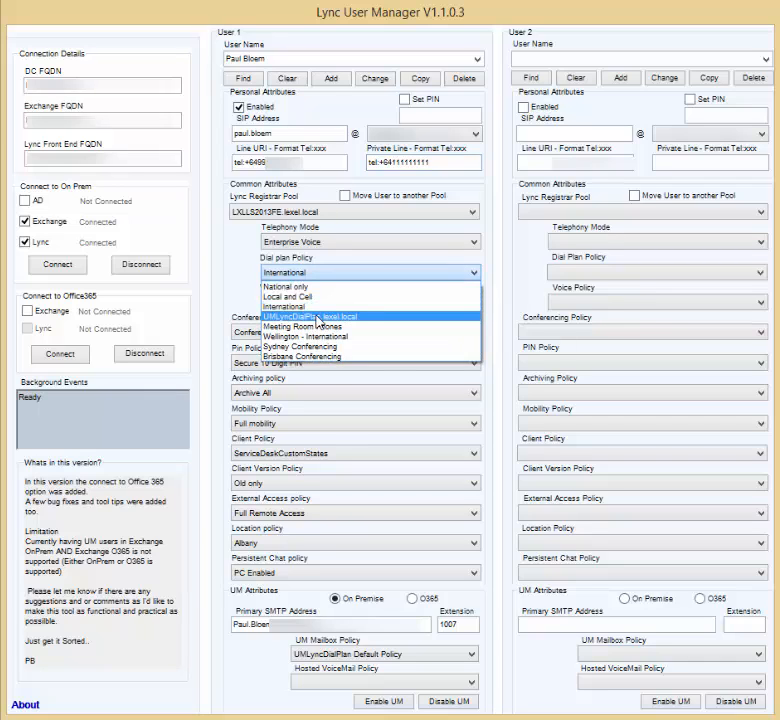
pyautogui.click(306, 287)
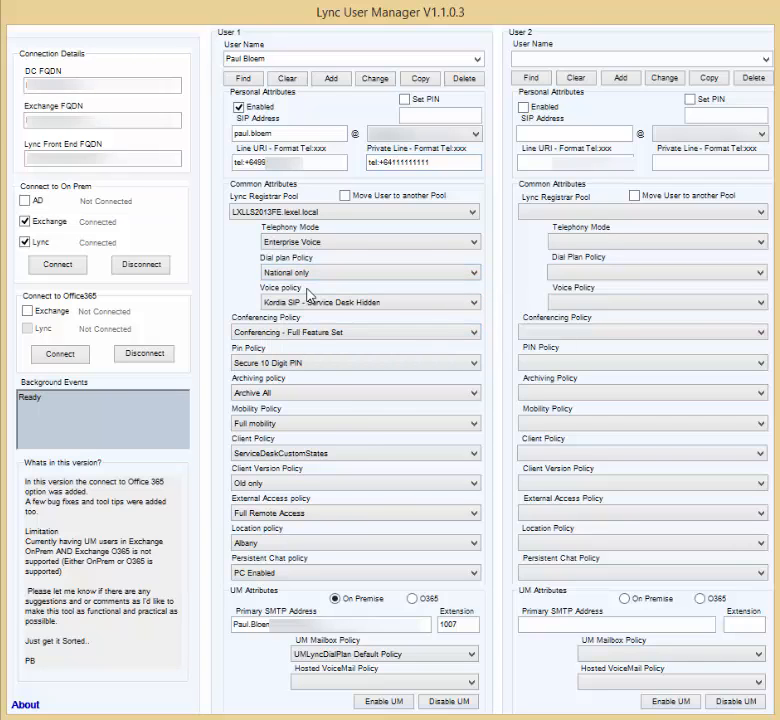
pyautogui.click(318, 362)
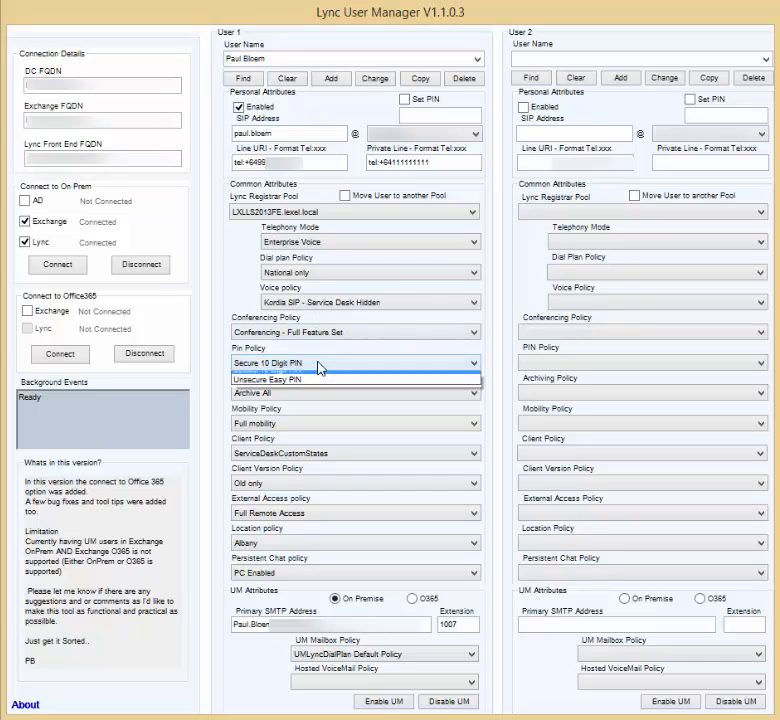
pyautogui.click(305, 390)
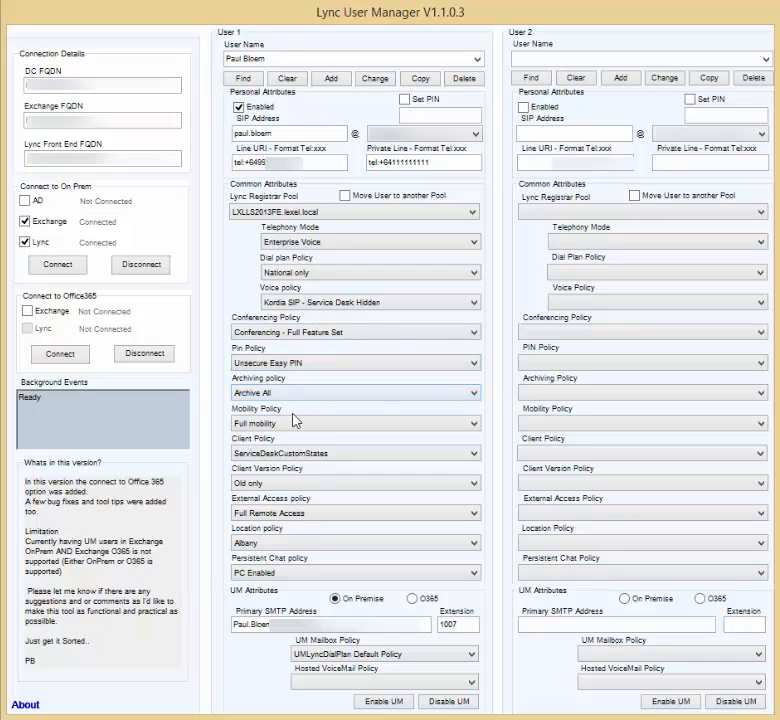
pyautogui.click(295, 455)
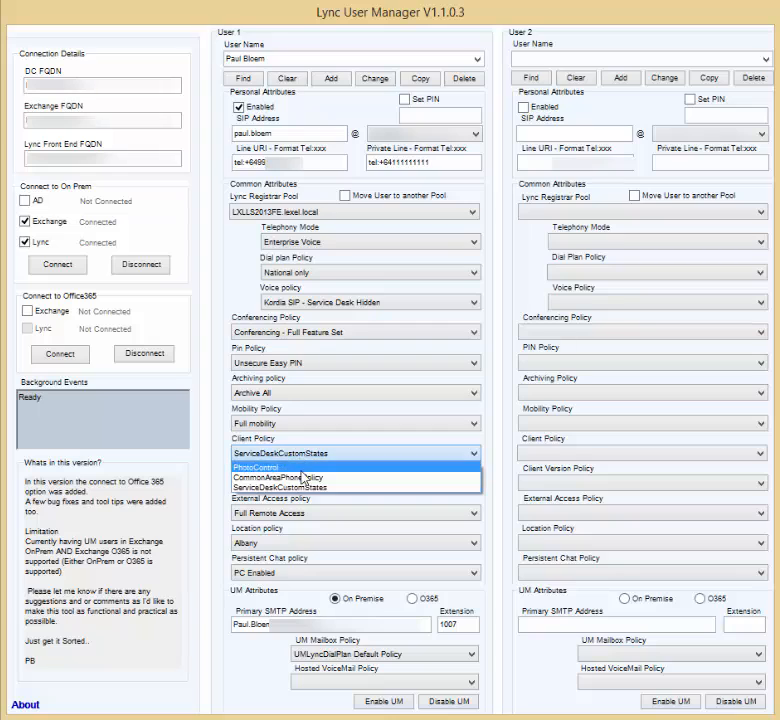
pyautogui.click(306, 468)
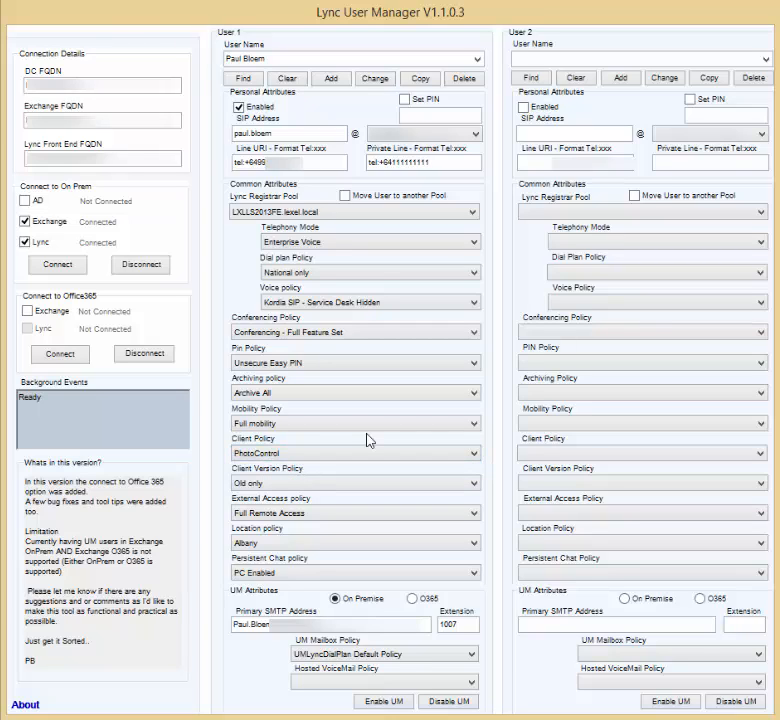
pyautogui.click(355, 573)
pyautogui.click(354, 589)
pyautogui.click(383, 82)
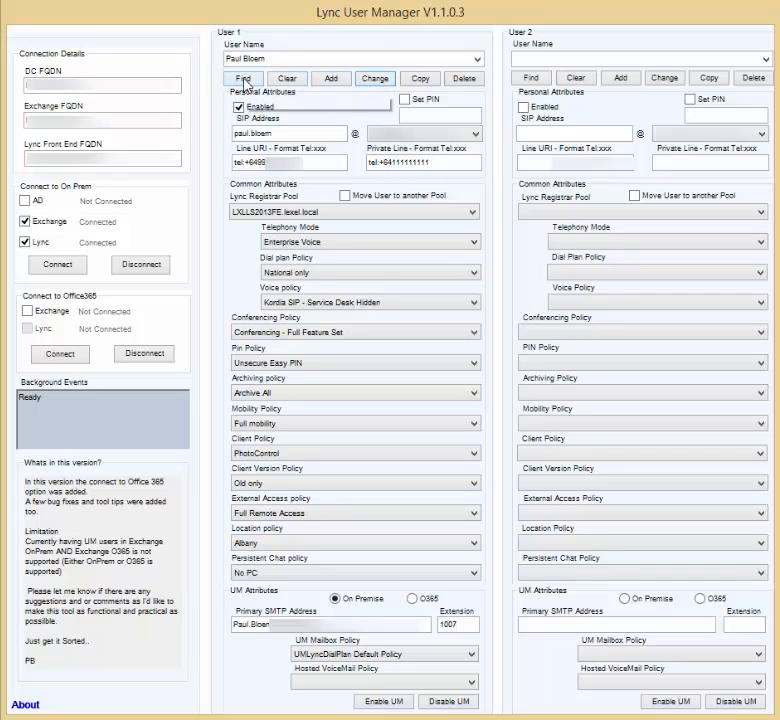
pyautogui.click(296, 81)
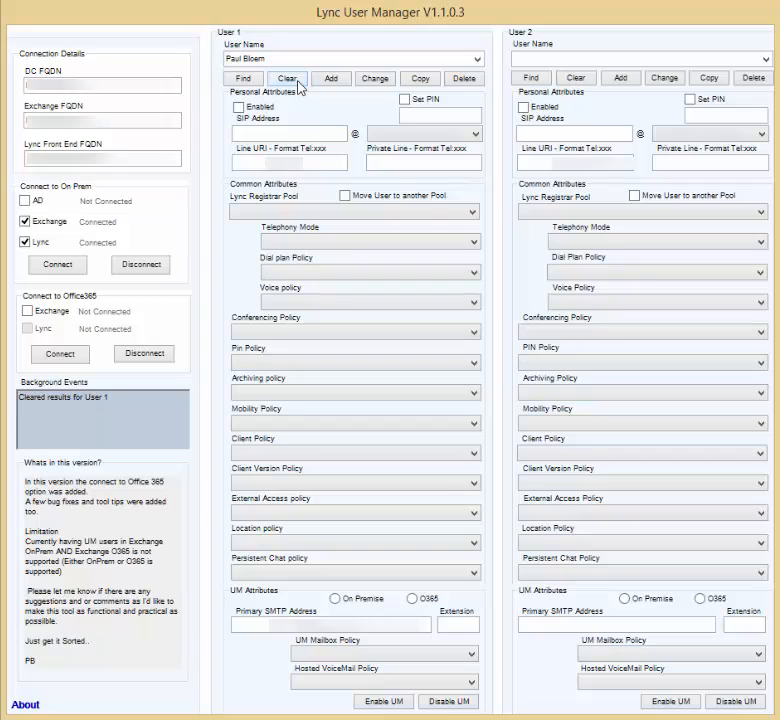
pyautogui.click(245, 80)
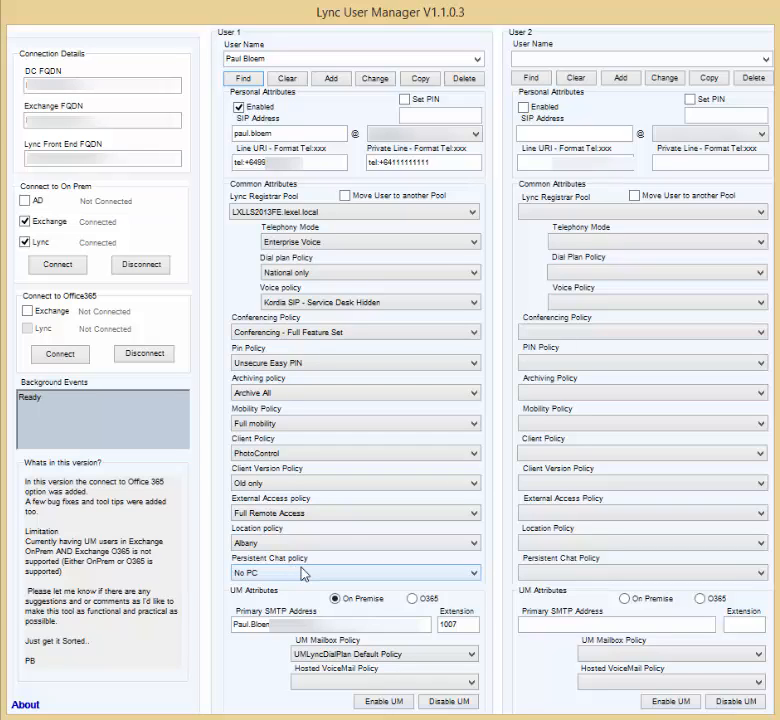
# - Load a second user into User 2 and copy their policies, such as International dial plan and PC Enabled, into User 1
pyautogui.click(563, 57)
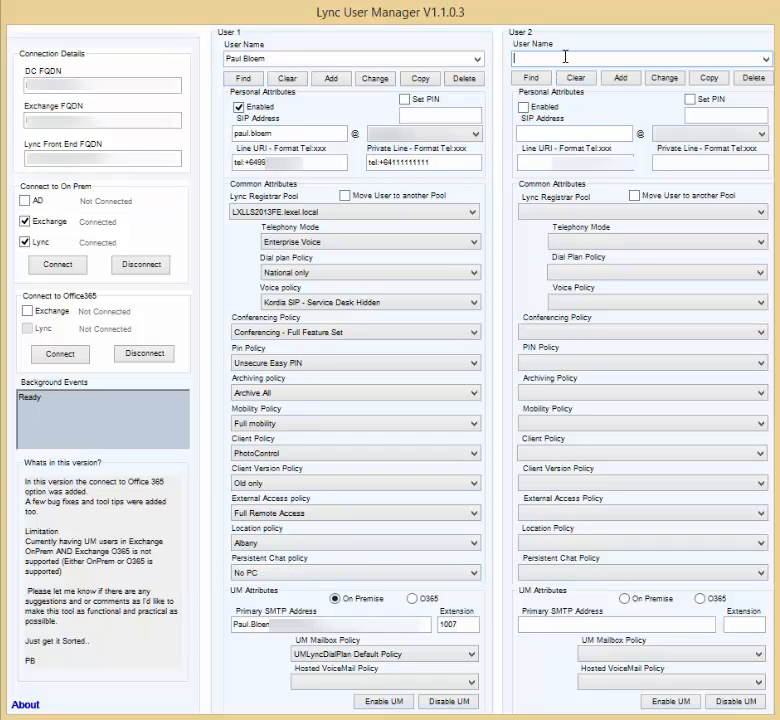
pyautogui.click(538, 86)
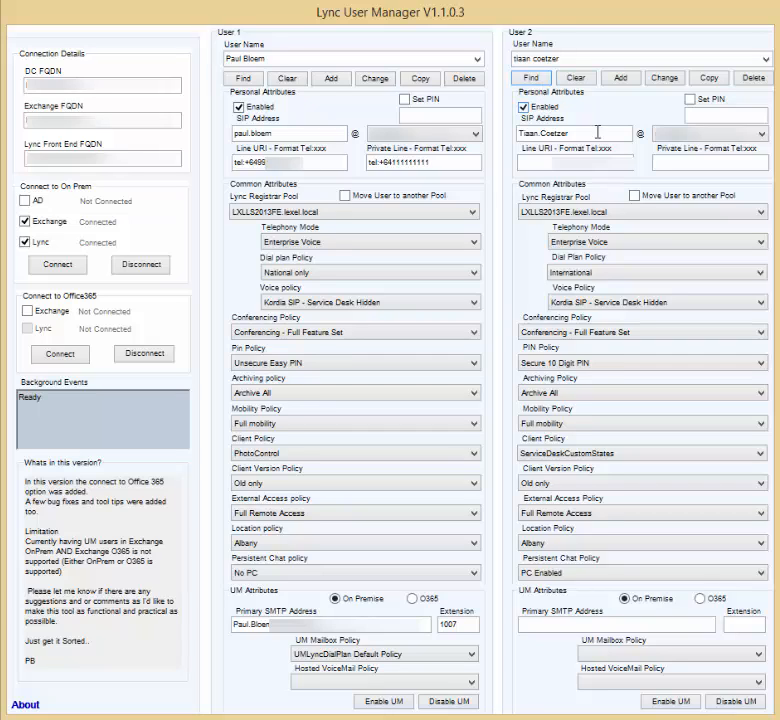
pyautogui.click(424, 79)
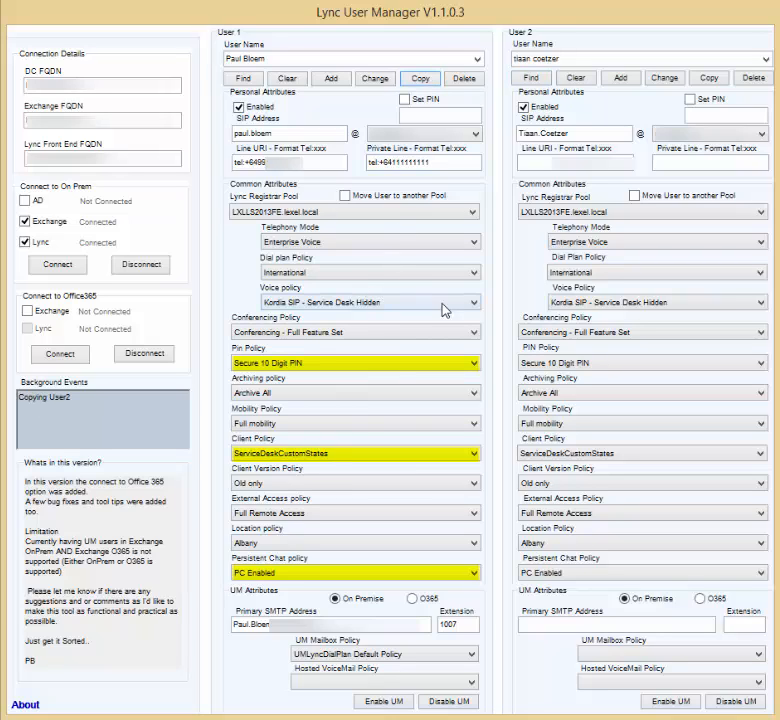
# - Give User 1 Kordia SIP Voice Policy, an empty private line and line URI ending :2705, then commit
pyautogui.click(472, 302)
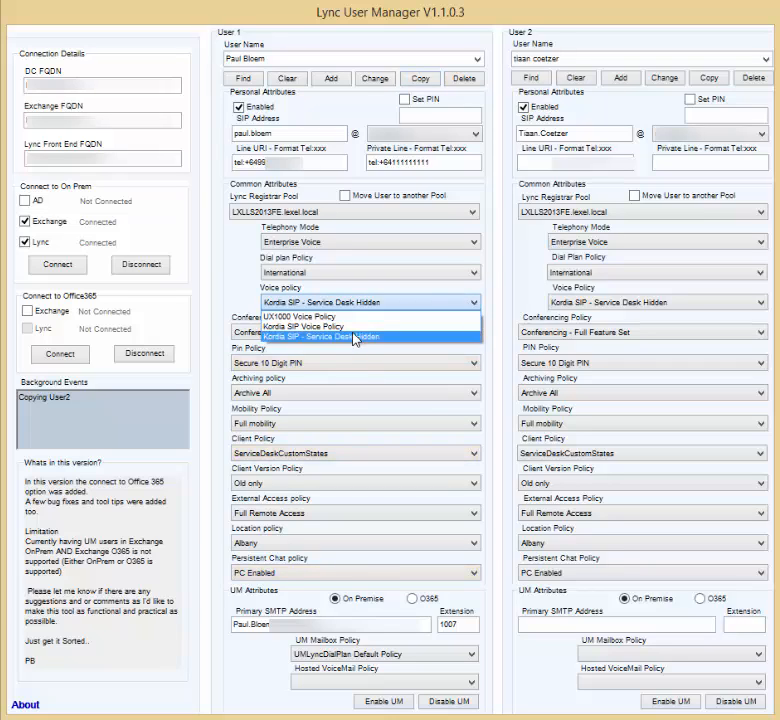
pyautogui.click(353, 326)
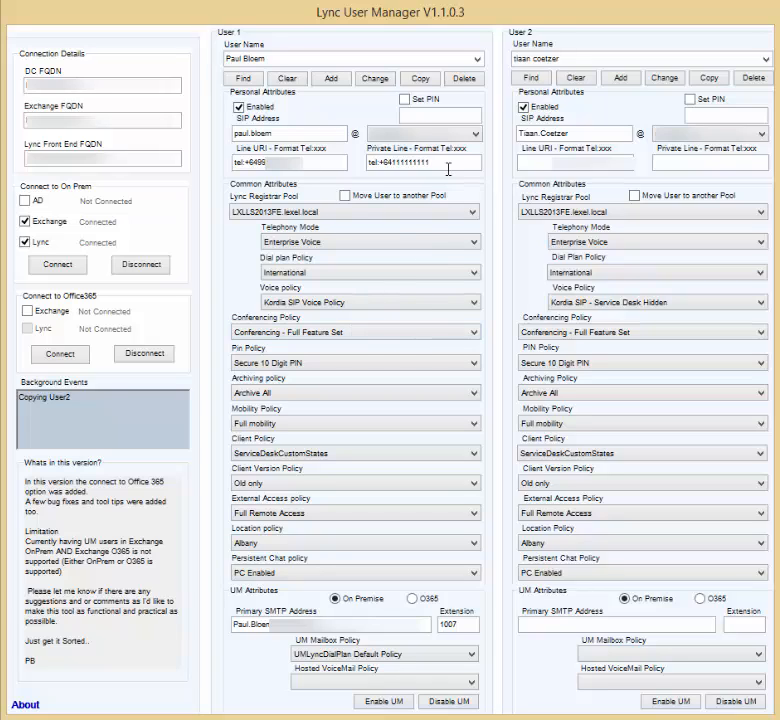
pyautogui.press('BackSpace')
pyautogui.press('BackSpace')
pyautogui.press('BackSpace')
pyautogui.press('BackSpace')
pyautogui.press('BackSpace')
pyautogui.press('BackSpace')
pyautogui.press('BackSpace')
pyautogui.press('BackSpace')
pyautogui.press('BackSpace')
pyautogui.press('BackSpace')
pyautogui.press('BackSpace')
pyautogui.press('BackSpace')
pyautogui.press('BackSpace')
pyautogui.press('BackSpace')
pyautogui.press('BackSpace')
pyautogui.press('BackSpace')
pyautogui.click(312, 168)
pyautogui.write(':2705')
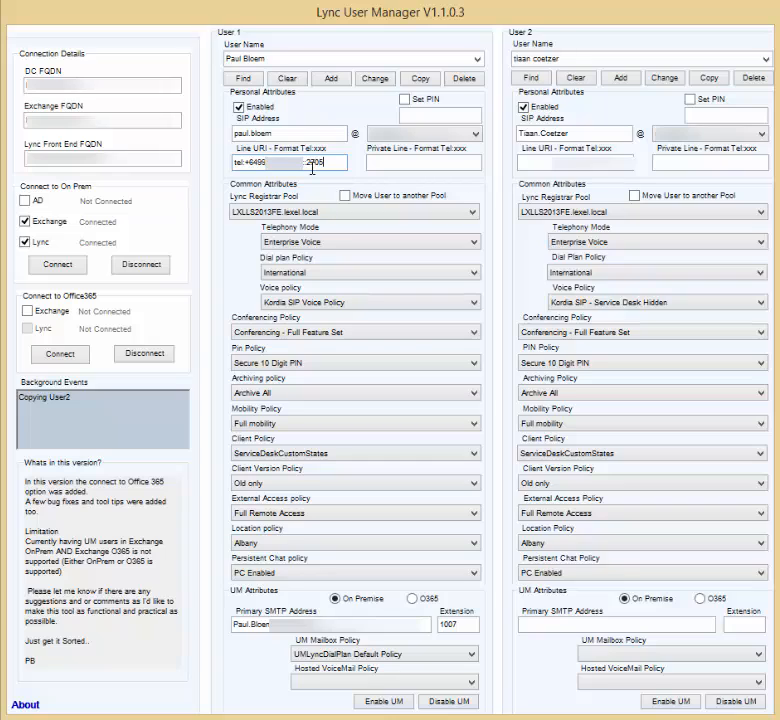
pyautogui.click(382, 81)
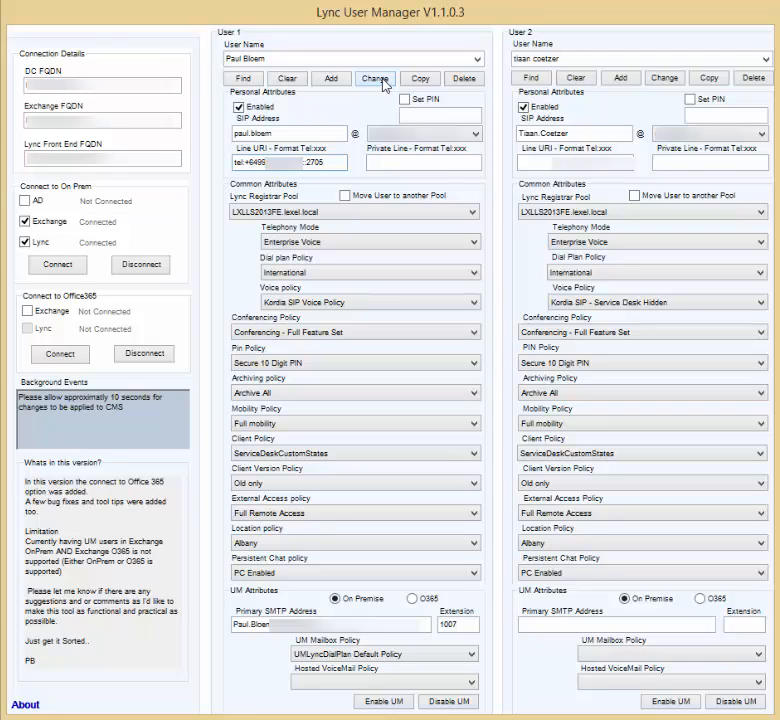
# - Clear User 1's form and reload the user to confirm the line URI ending 2705
pyautogui.click(287, 78)
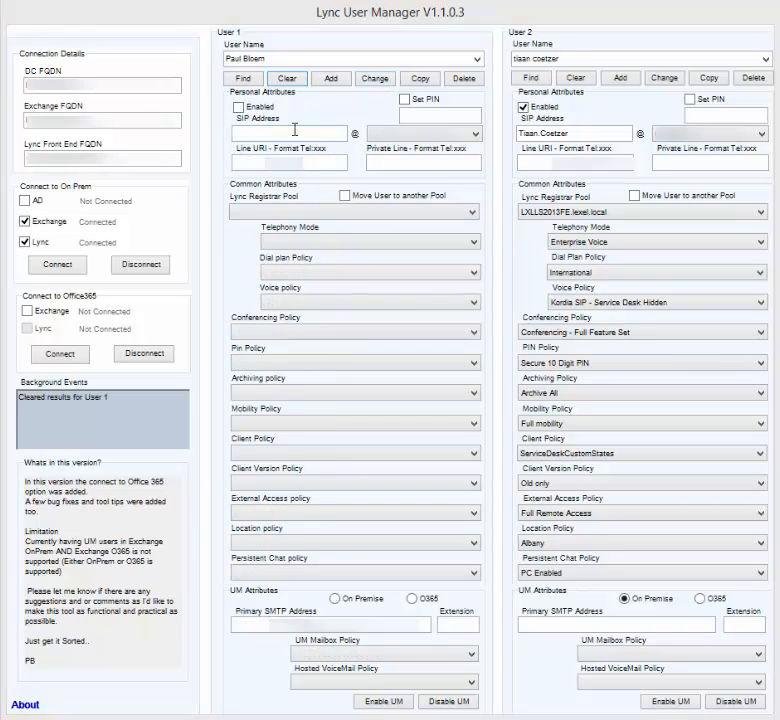
pyautogui.click(246, 82)
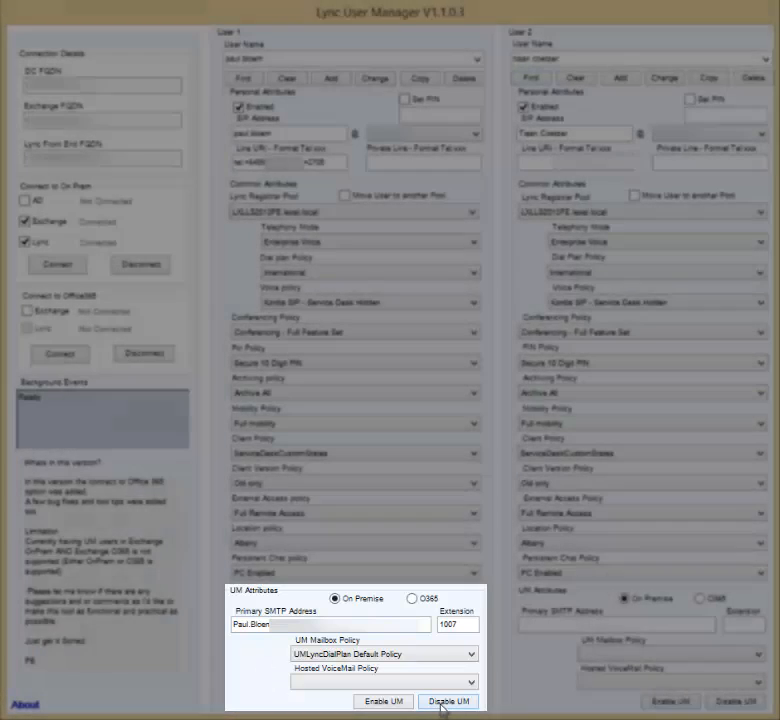
# - Disable unified messaging for User 1's mailbox, confirming with Yes, then clear the form
pyautogui.click(443, 701)
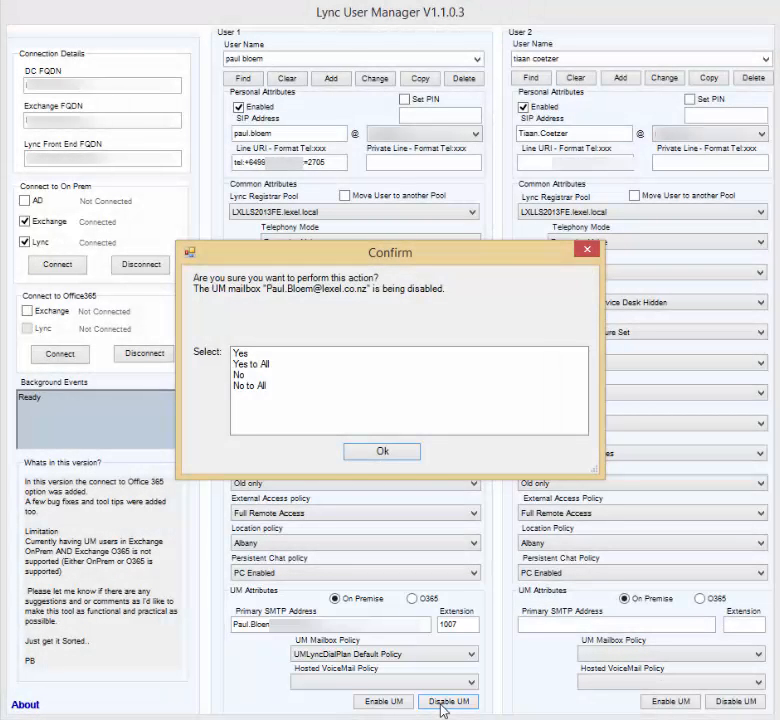
pyautogui.click(249, 354)
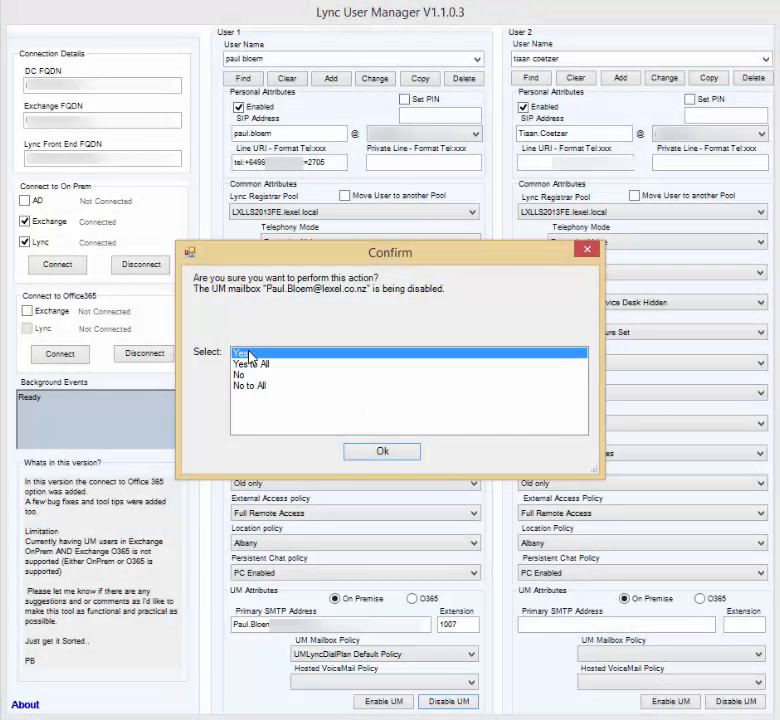
pyautogui.click(367, 455)
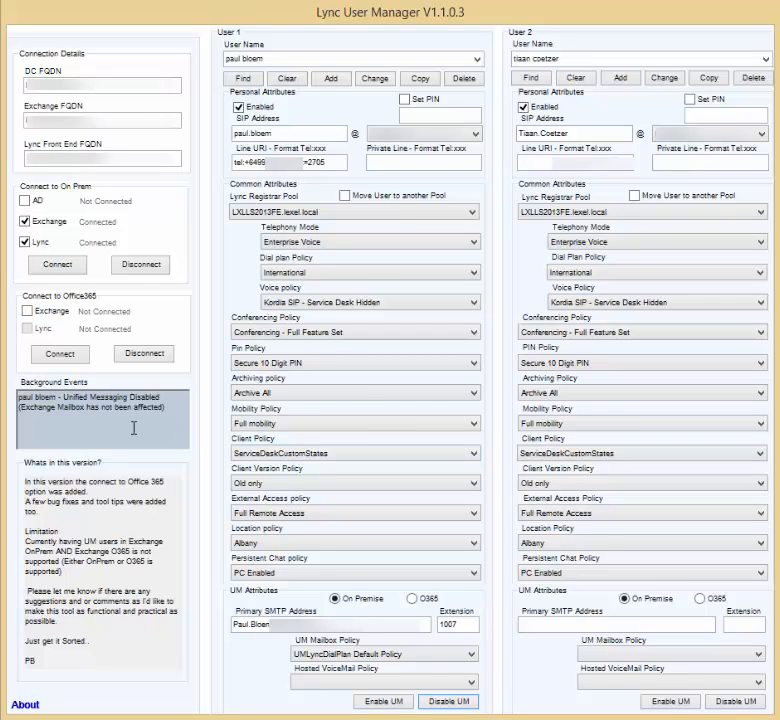
pyautogui.click(288, 78)
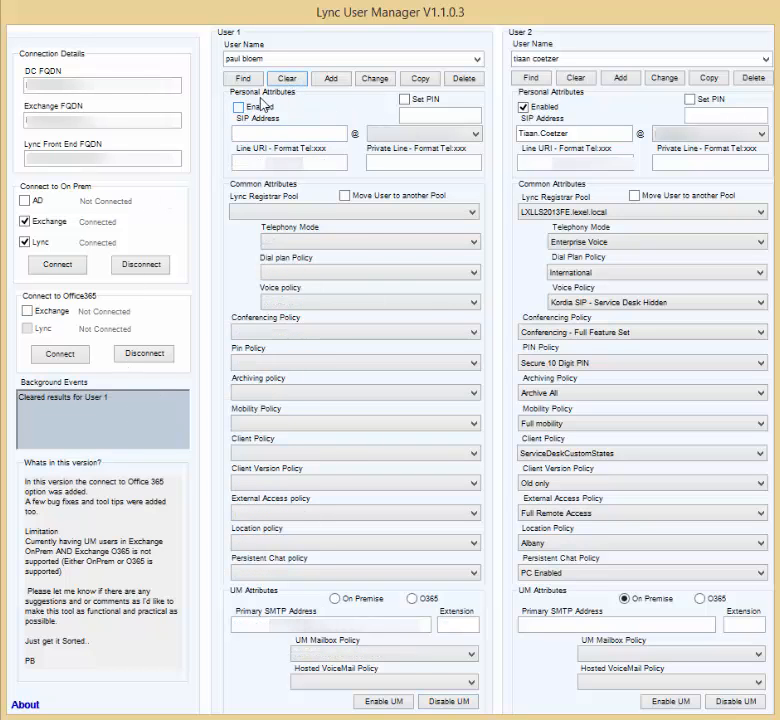
# - Re-enable on-premise UM for User 1 with their SMTP address, extension 1007 and UMLyncDialPlan Default Policy
pyautogui.click(247, 80)
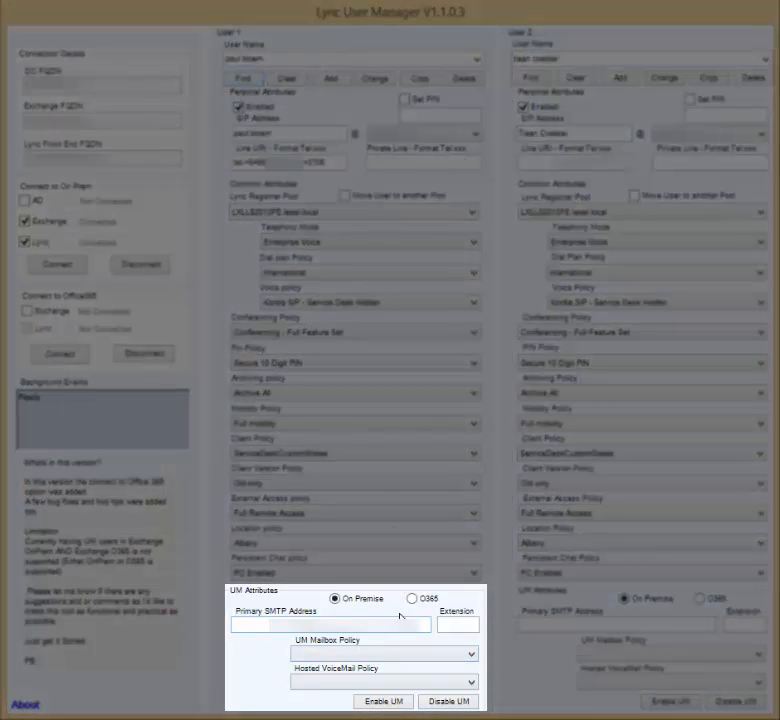
pyautogui.click(345, 630)
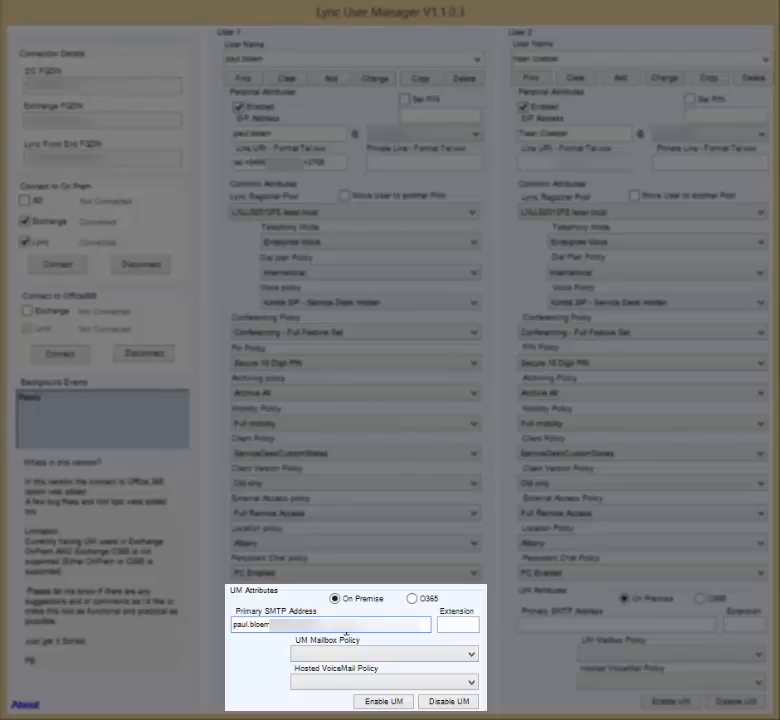
pyautogui.press('Tab')
pyautogui.write('1007')
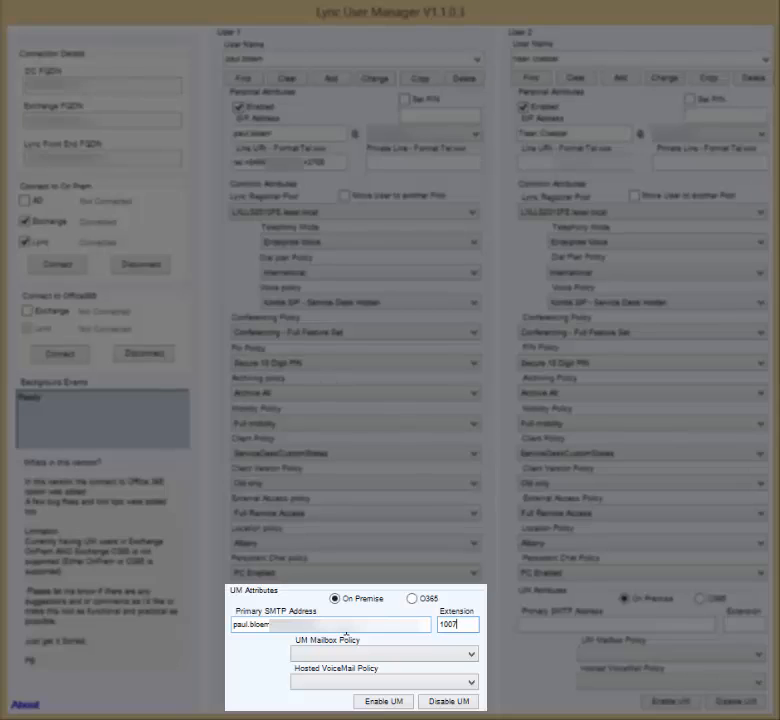
pyautogui.click(447, 656)
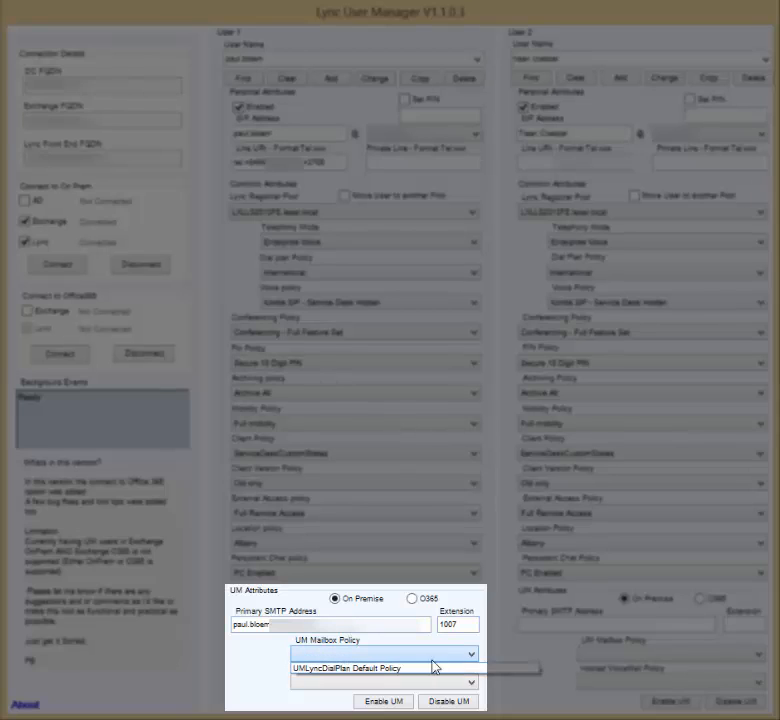
pyautogui.click(413, 672)
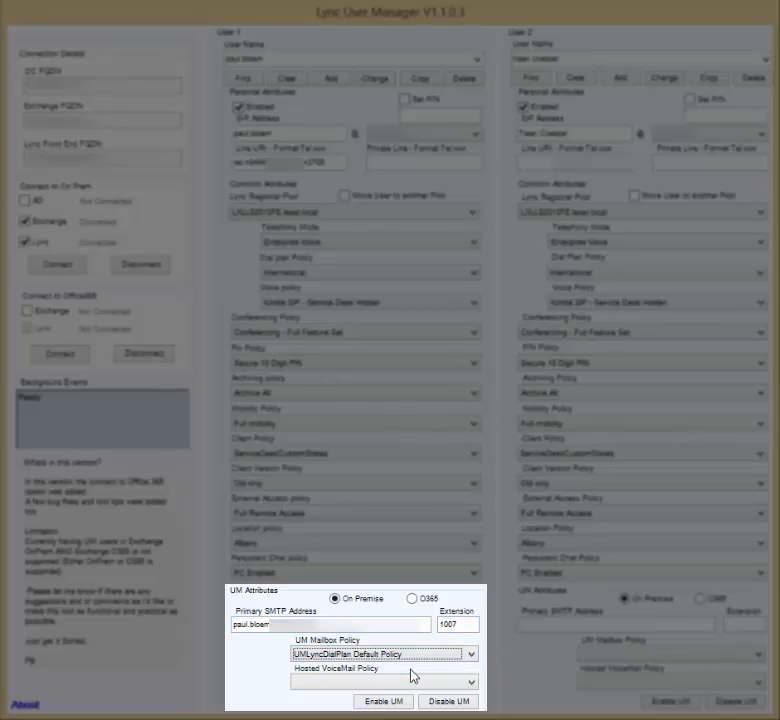
pyautogui.click(372, 703)
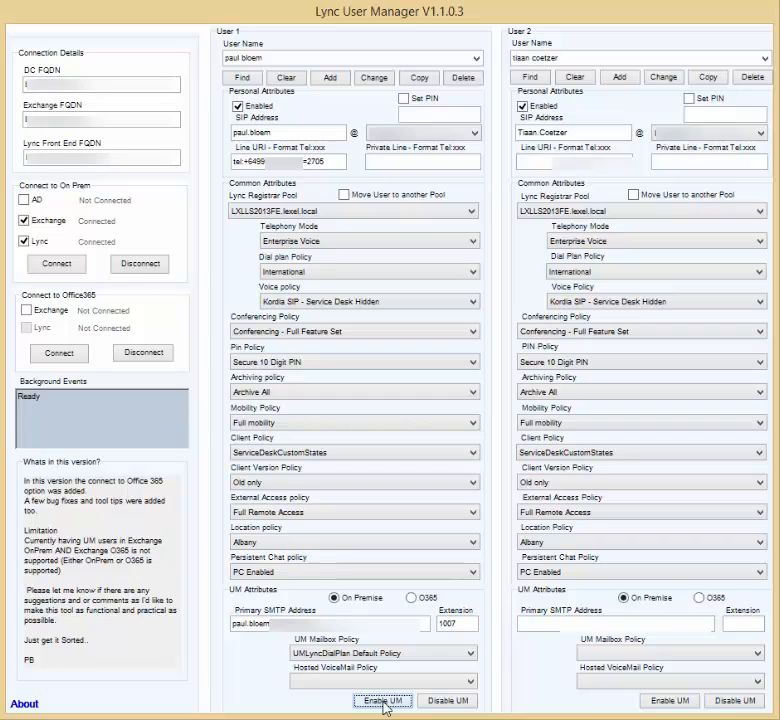
pyautogui.click(383, 703)
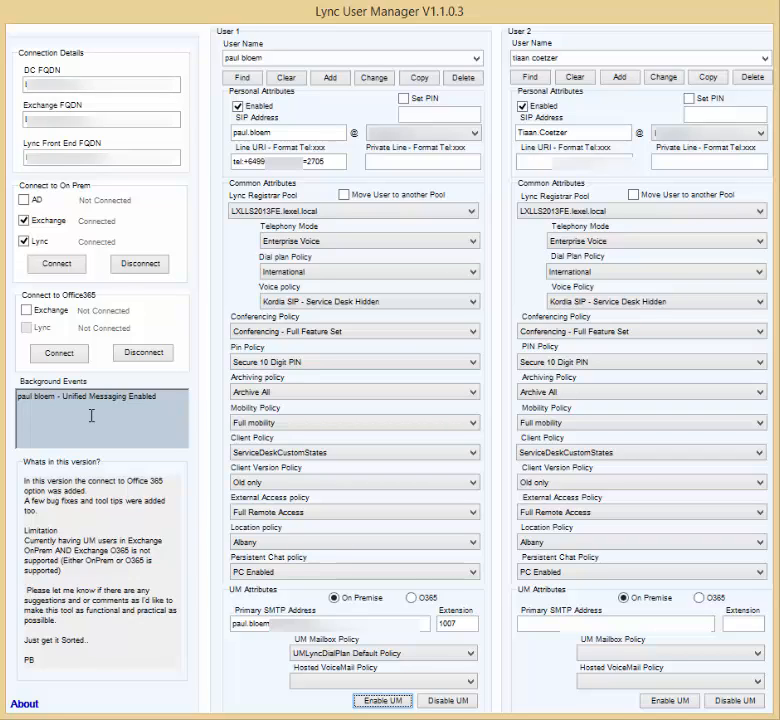
# - Reload User 1 to verify the UM settings, then select User 2's user name for replacement
pyautogui.click(249, 78)
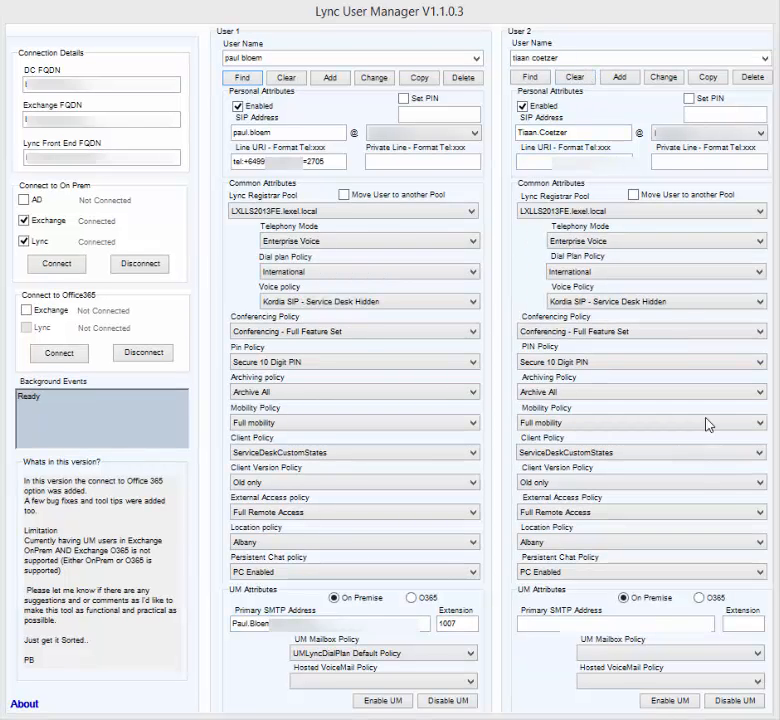
pyautogui.click(574, 60)
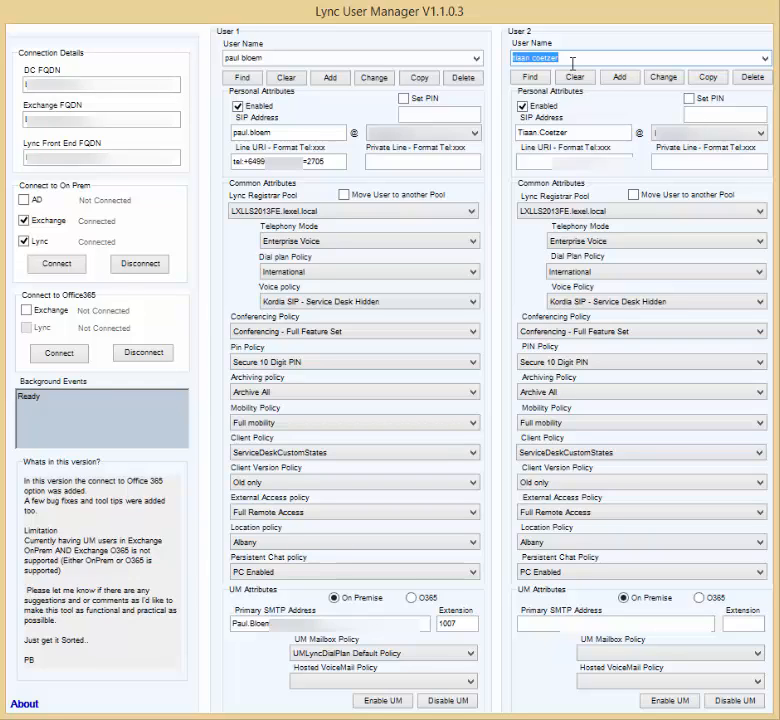
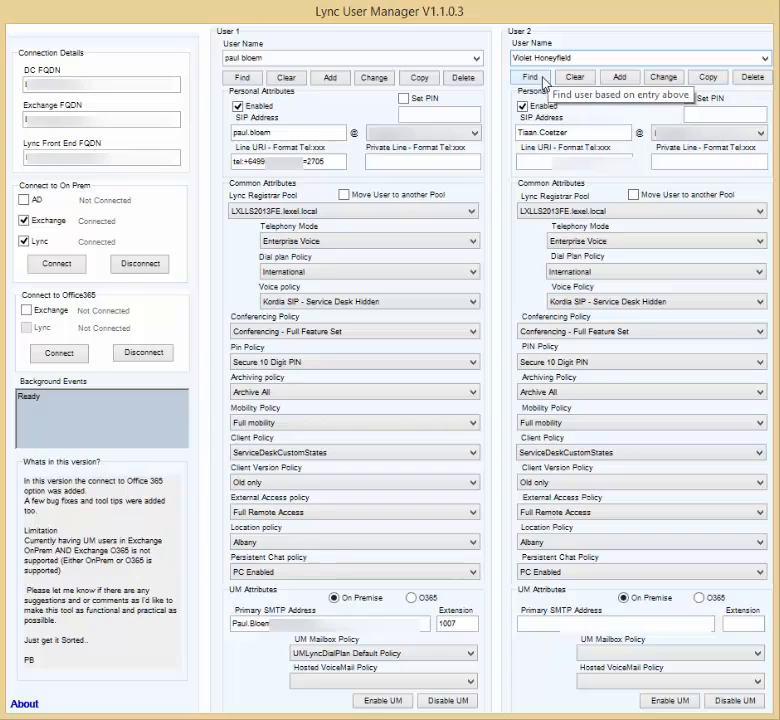
# - Look up the Office 365 user by name in User 2, loading O365 UM with the Office365UM voicemail policy
pyautogui.click(546, 80)
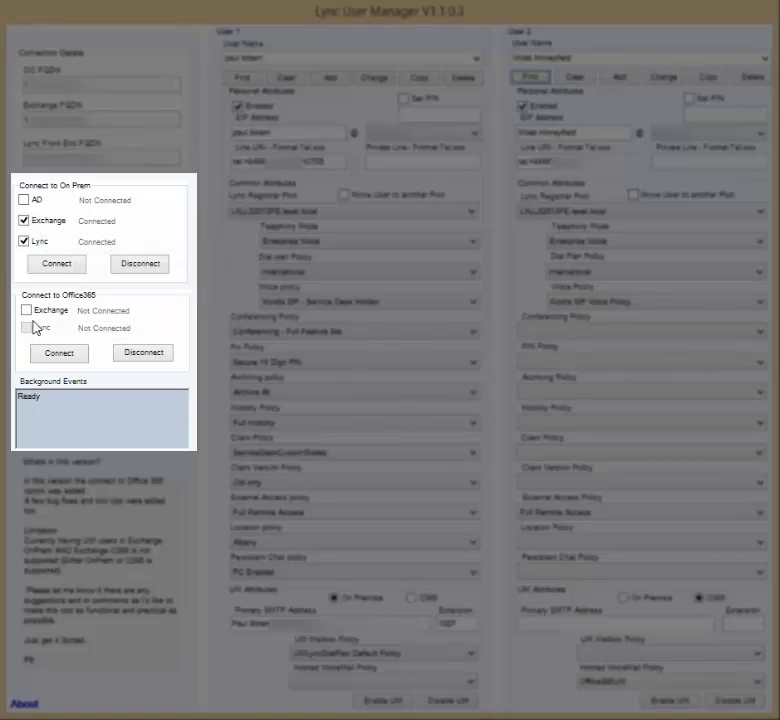
# - Connect to Office365 Exchange using the tenant admin's user name and password
pyautogui.click(31, 313)
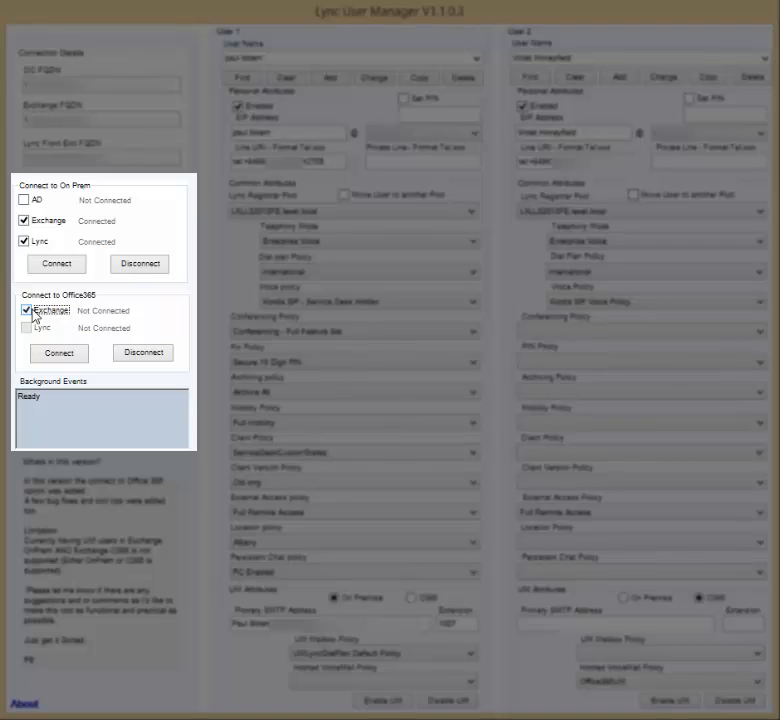
pyautogui.click(60, 355)
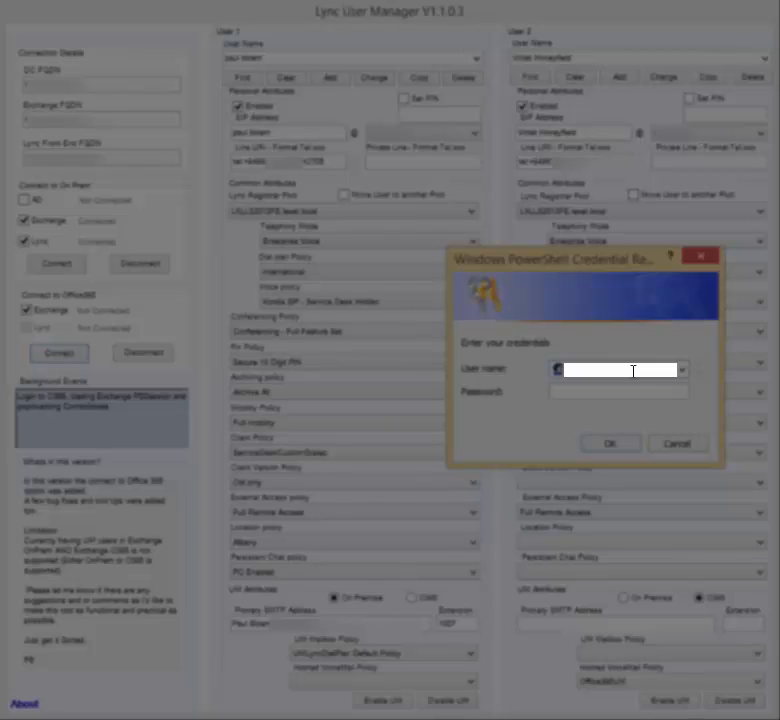
pyautogui.press('Tab')
pyautogui.write('********')
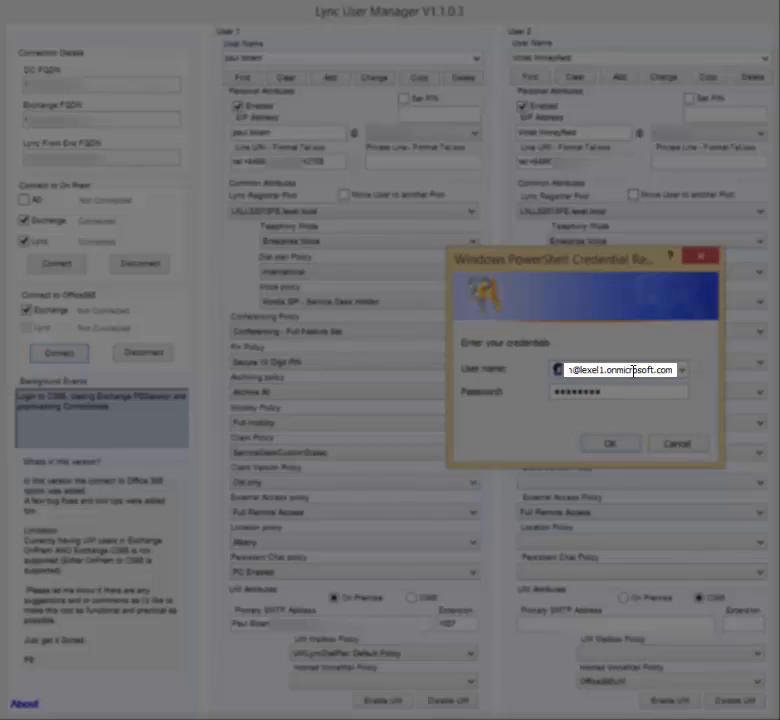
pyautogui.press('Return')
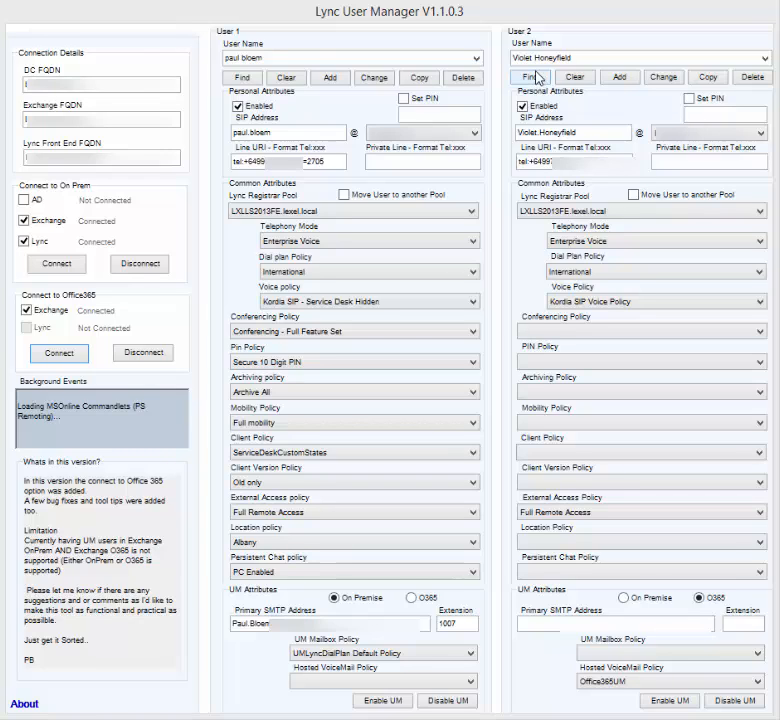
# - Reload User 2 to show extension 2714 and the Office365UM Default Policy, then refresh User 1
pyautogui.click(537, 79)
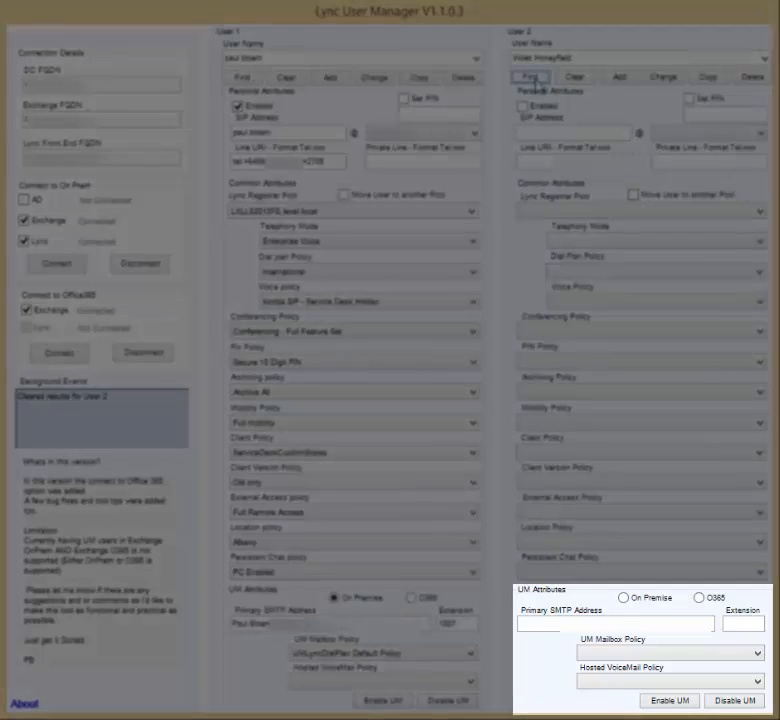
pyautogui.click(537, 79)
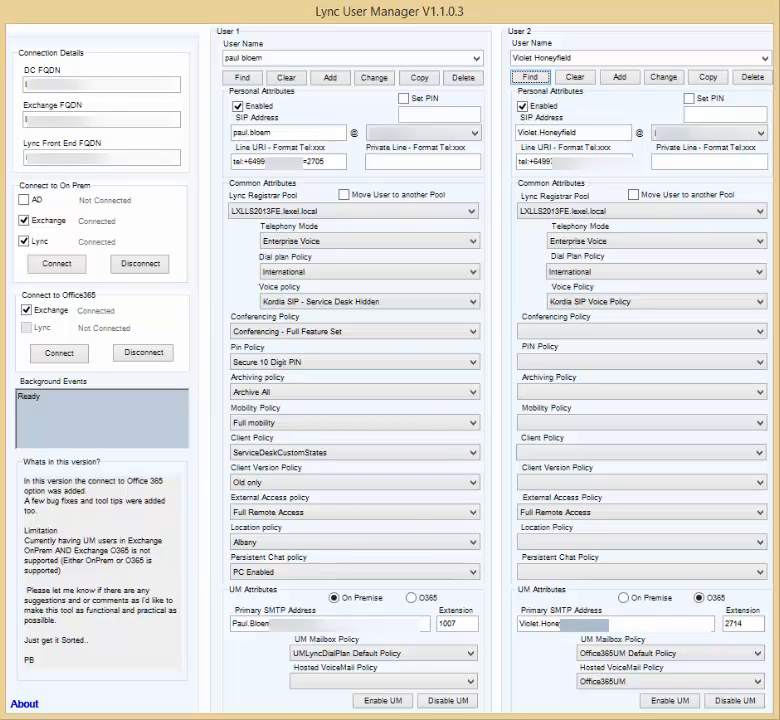
pyautogui.click(242, 78)
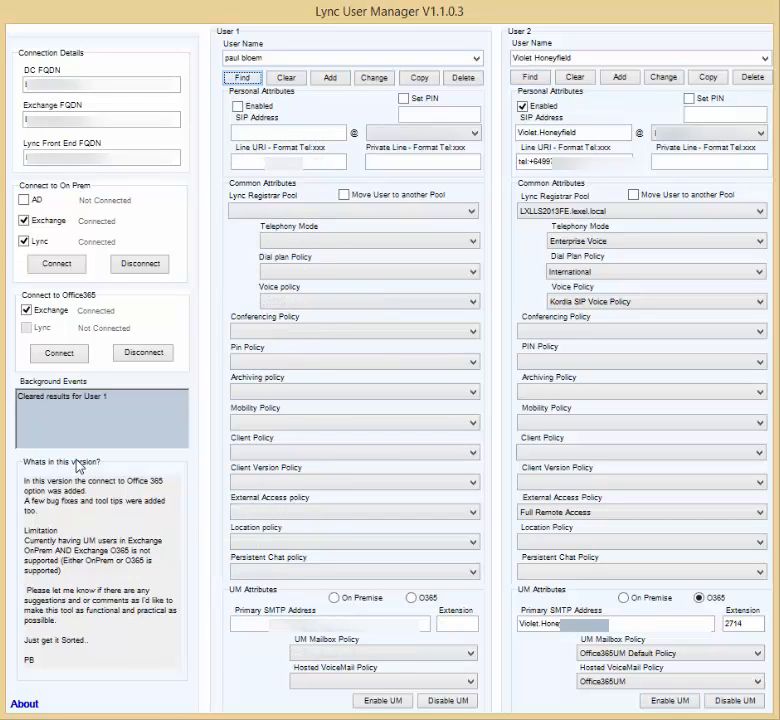